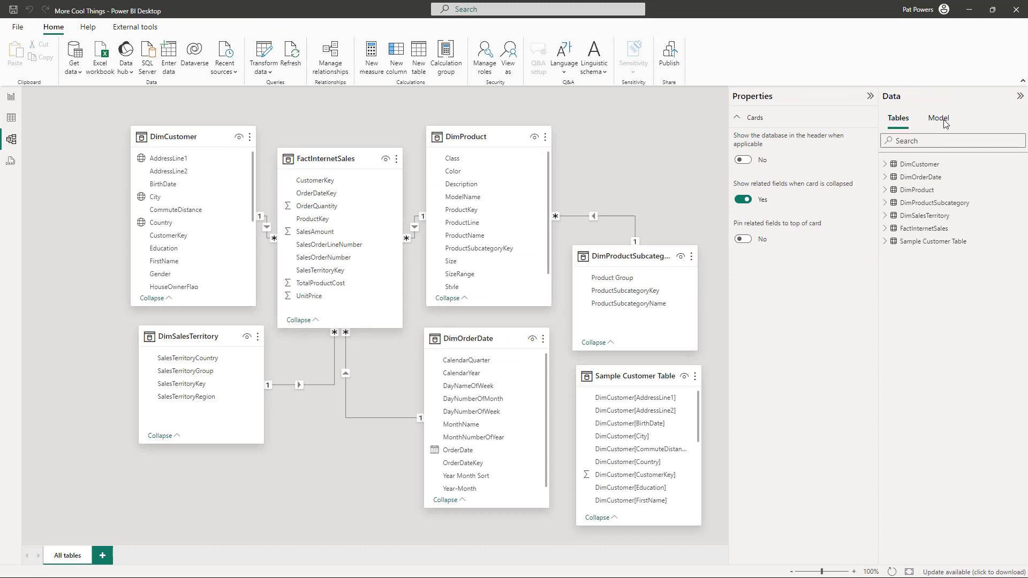
# Step: Examine the semantic model's cultures and relationships in the model explorer, widening it enough to read the relationship names
pyautogui.click(945, 123)
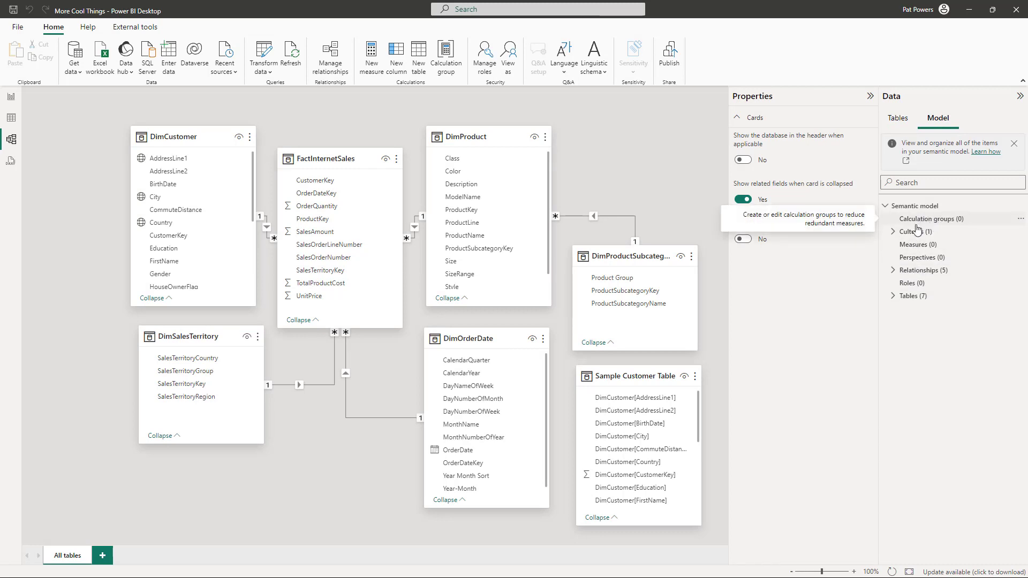
pyautogui.click(892, 232)
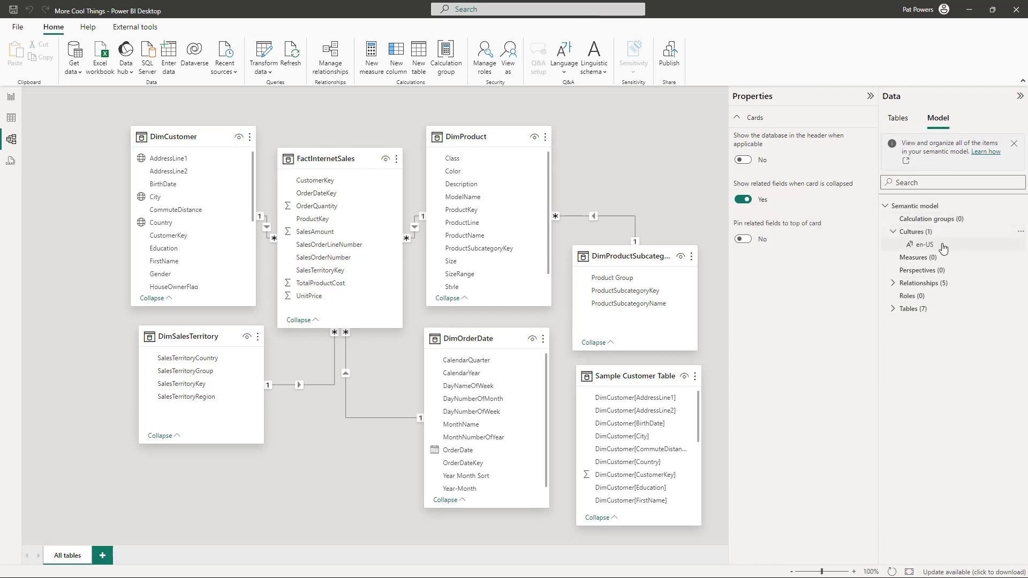
pyautogui.click(892, 285)
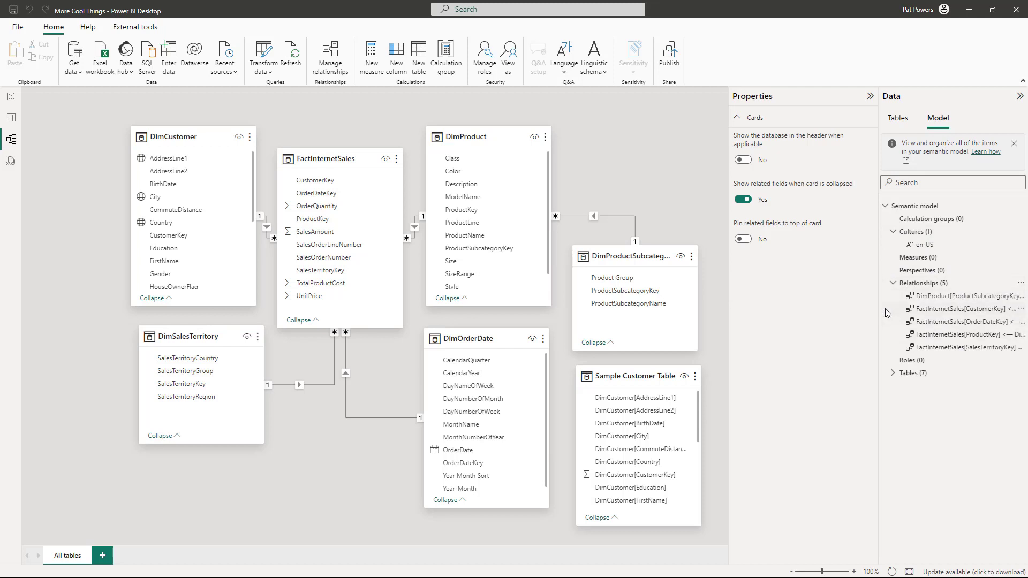
pyautogui.moveTo(878, 306); pyautogui.dragTo(778, 311)
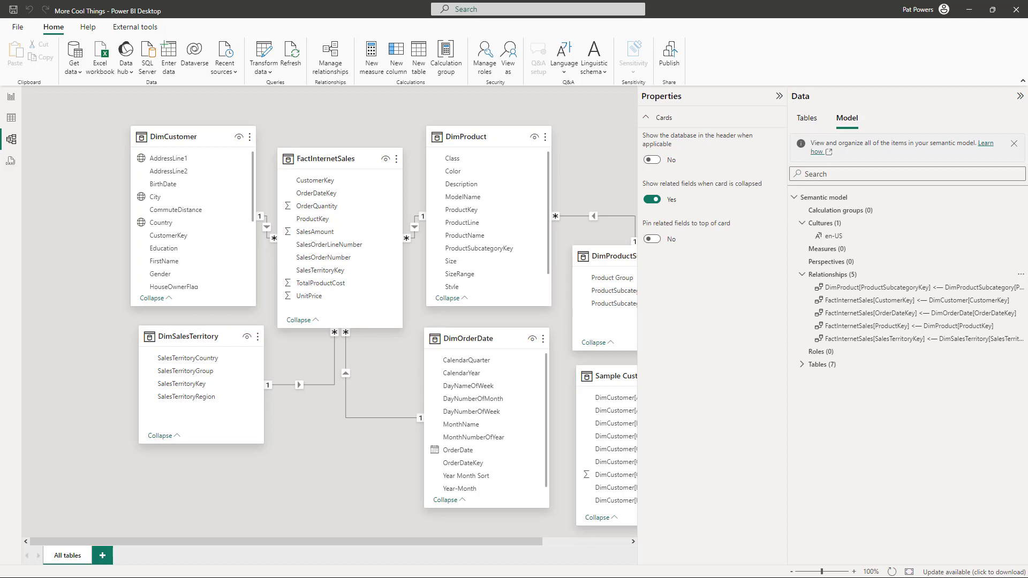
# Step: Add a calculation group, accepting that implicit measures are discouraged, and name its first calculation item Current, keeping SELECTEDMEASURE() as its expression
pyautogui.click(447, 72)
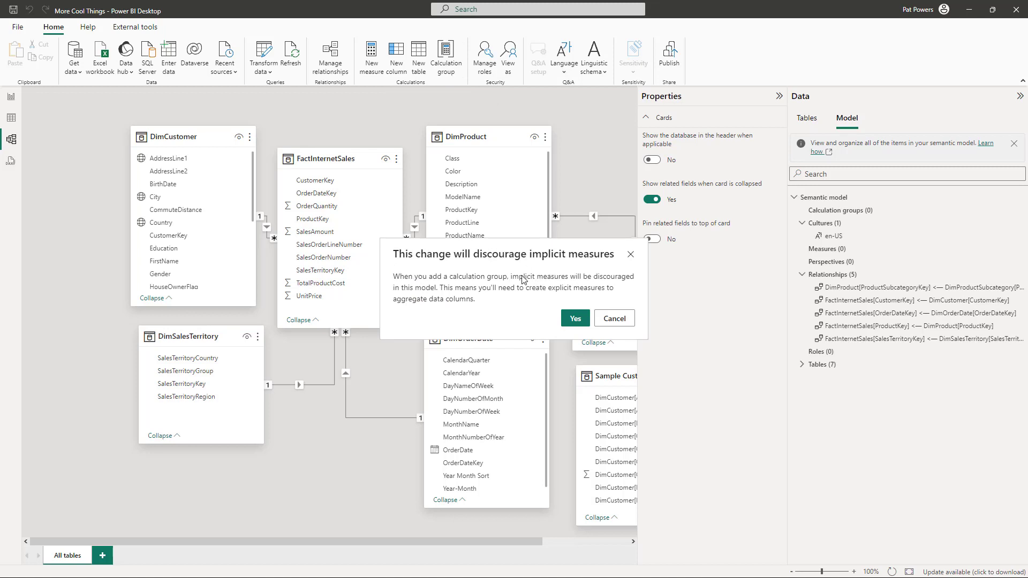
pyautogui.click(575, 318)
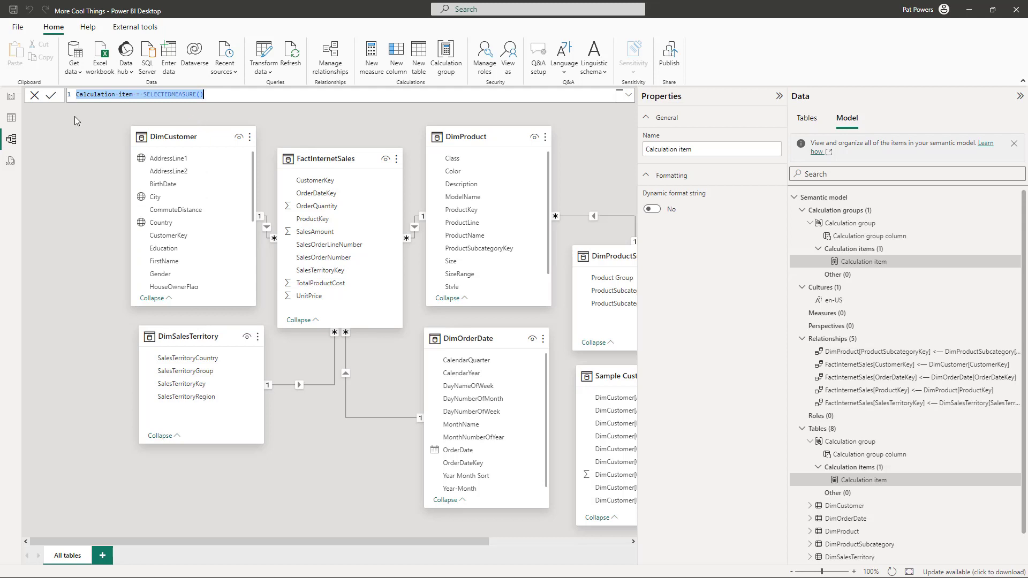
pyautogui.click(123, 95)
pyautogui.doubleClick(122, 94)
pyautogui.moveTo(122, 94); pyautogui.dragTo(76, 95)
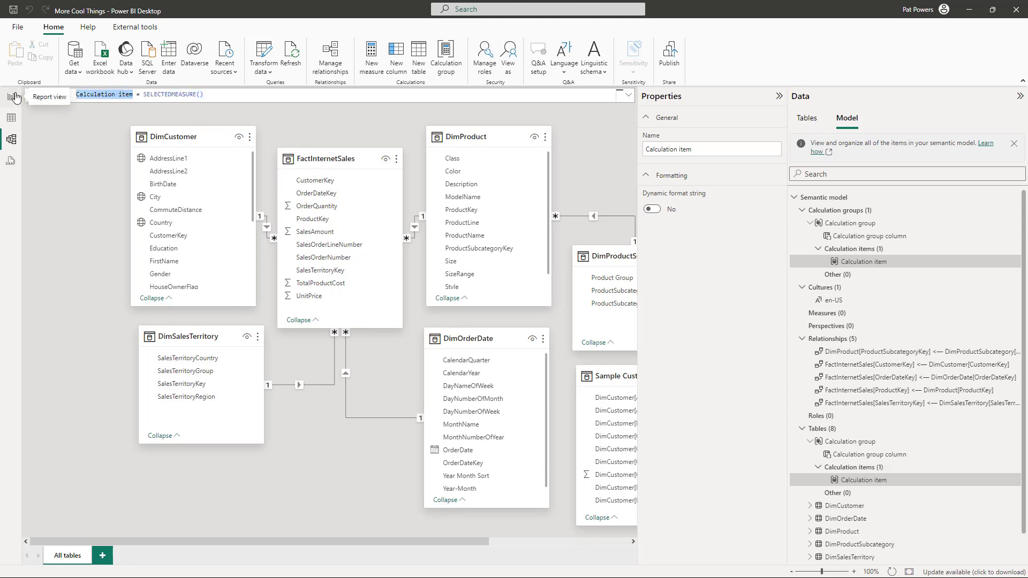
pyautogui.write('Current')
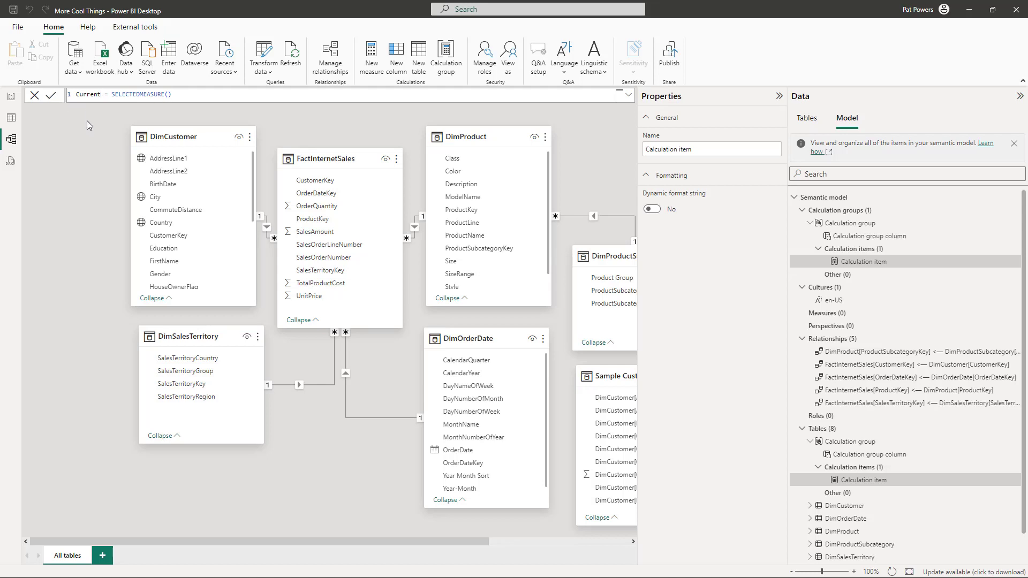
pyautogui.press('Return')
# Step: Add a second calculation item defined as MTD = CALCULATE(SELECTEDMEASURE(),DATESMTD(DimOrderDate[OrderDate].[Date]))
pyautogui.click(876, 251)
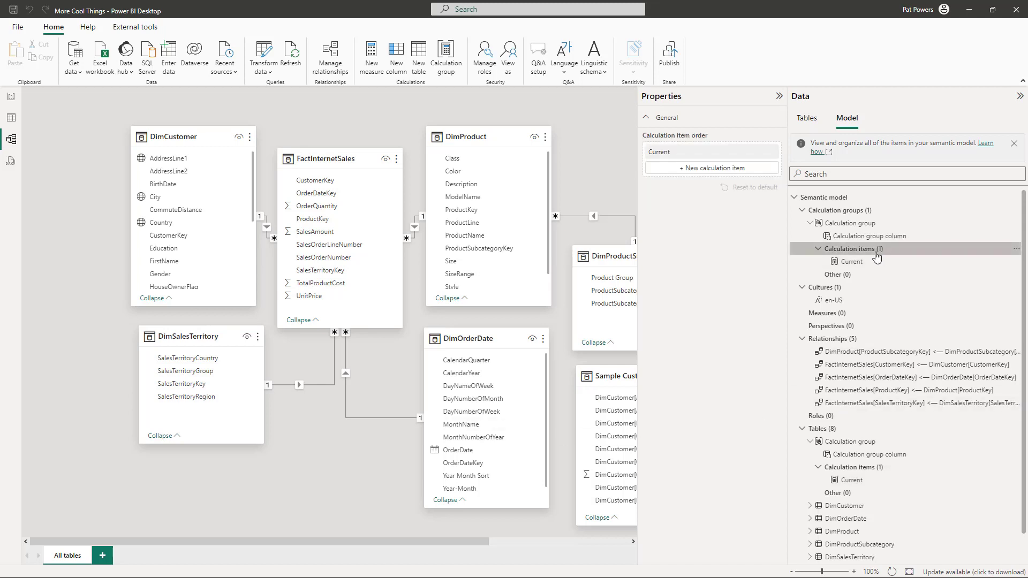
pyautogui.rightClick(877, 253)
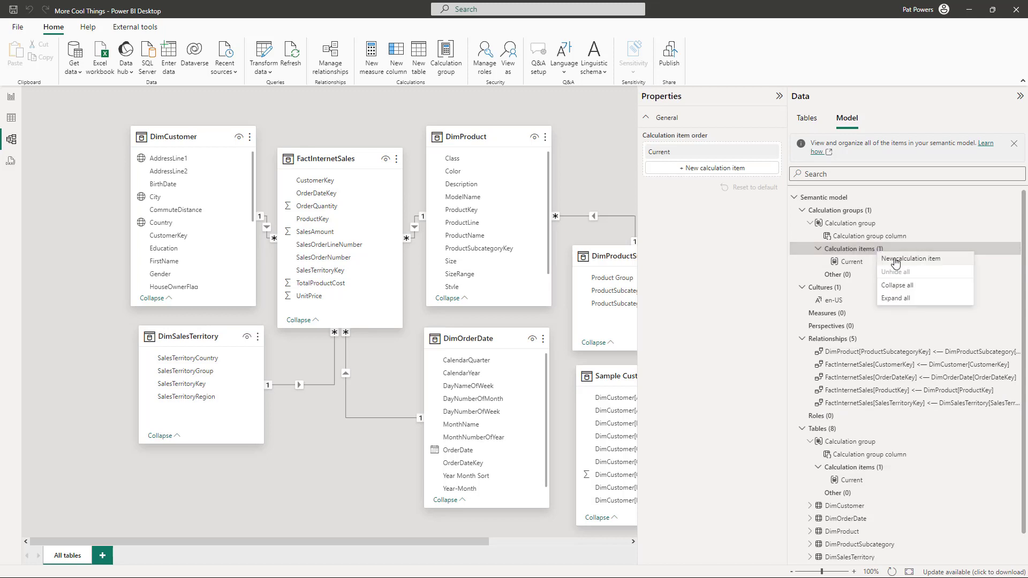
pyautogui.click(901, 259)
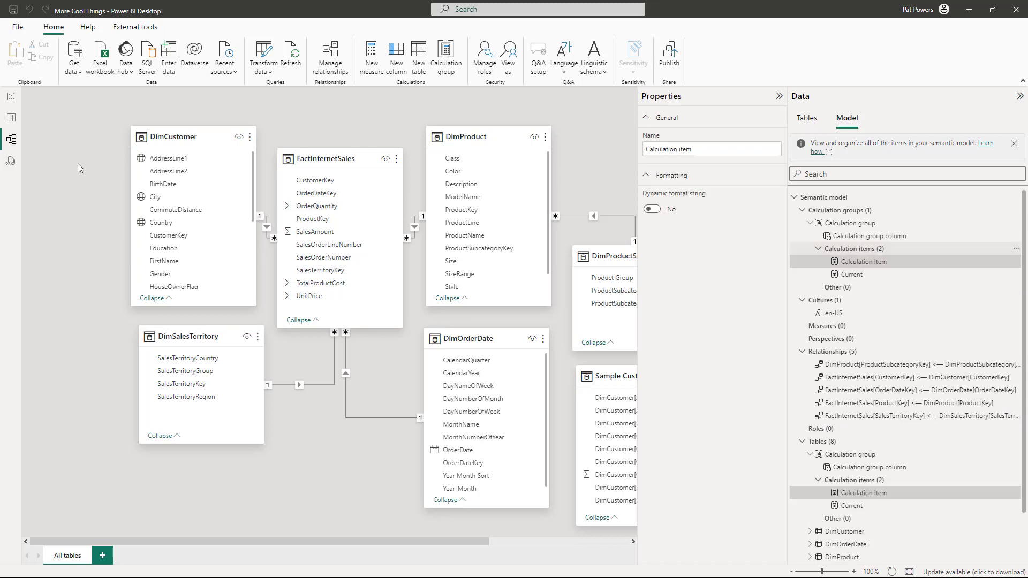
pyautogui.doubleClick(130, 96)
pyautogui.keyDown('shift'); pyautogui.click(76, 95); pyautogui.keyUp('shift')
pyautogui.write('MTD = SELECTEDMEASURE(')
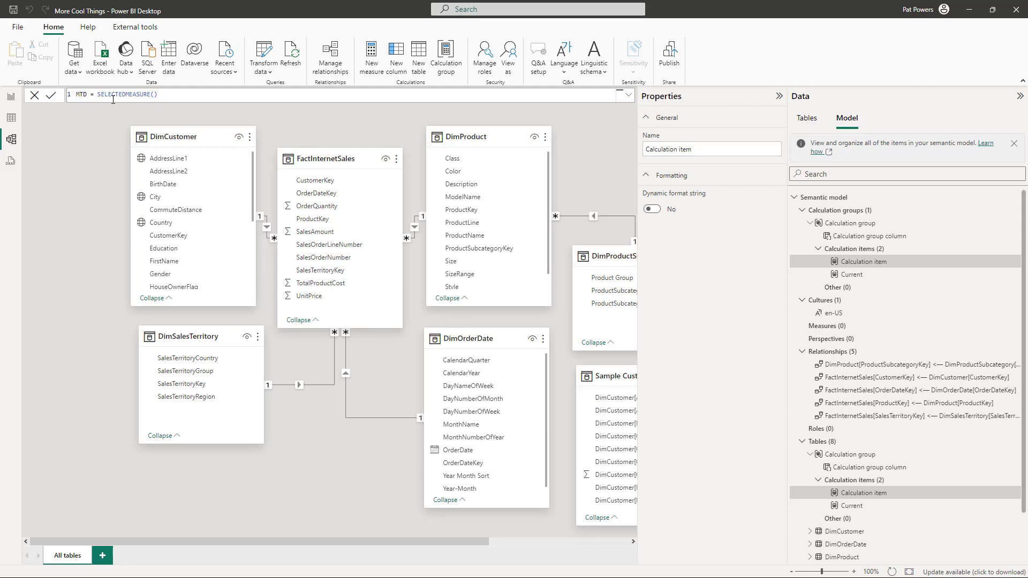
pyautogui.hotkey('ctrl', 'a')
pyautogui.write('MTD = CALCULATE(SELECTEDMEASURE(),DATESMTD(DimOrderDate[OrderDate].[Date]))')
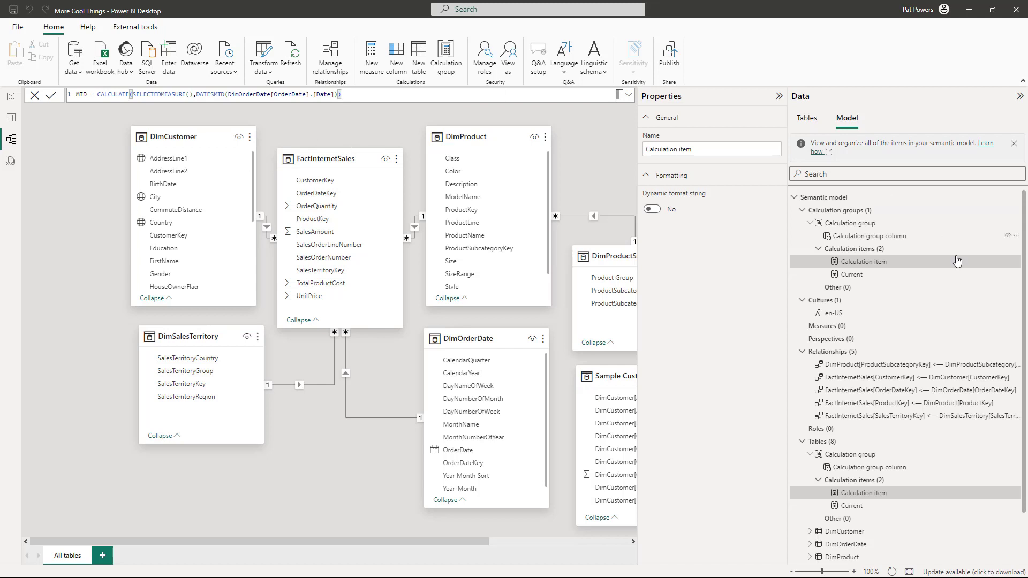
pyautogui.click(876, 262)
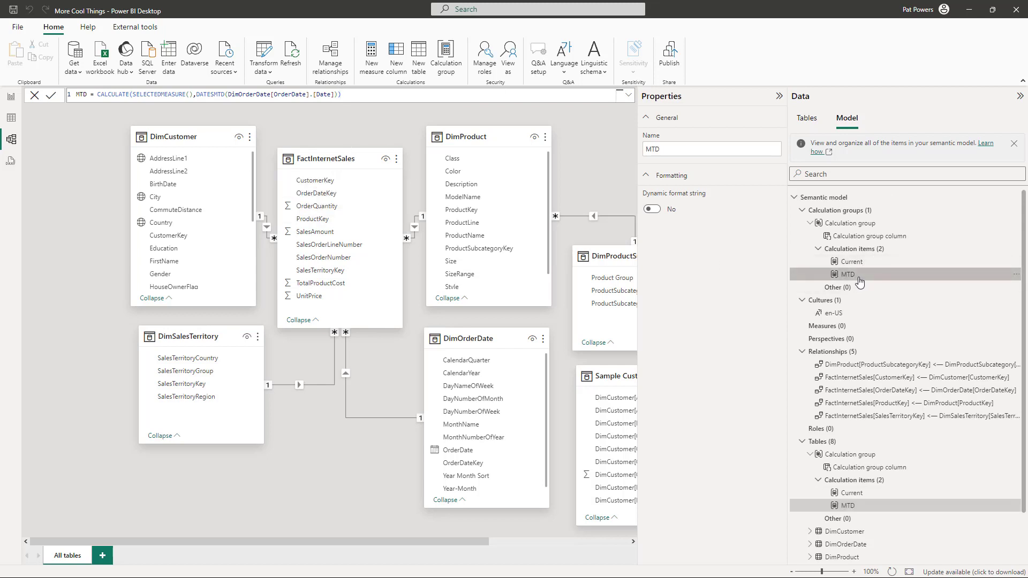
# Step: Add a matrix visual to the blank report page and enlarge it down to the page's lower edge
pyautogui.click(11, 98)
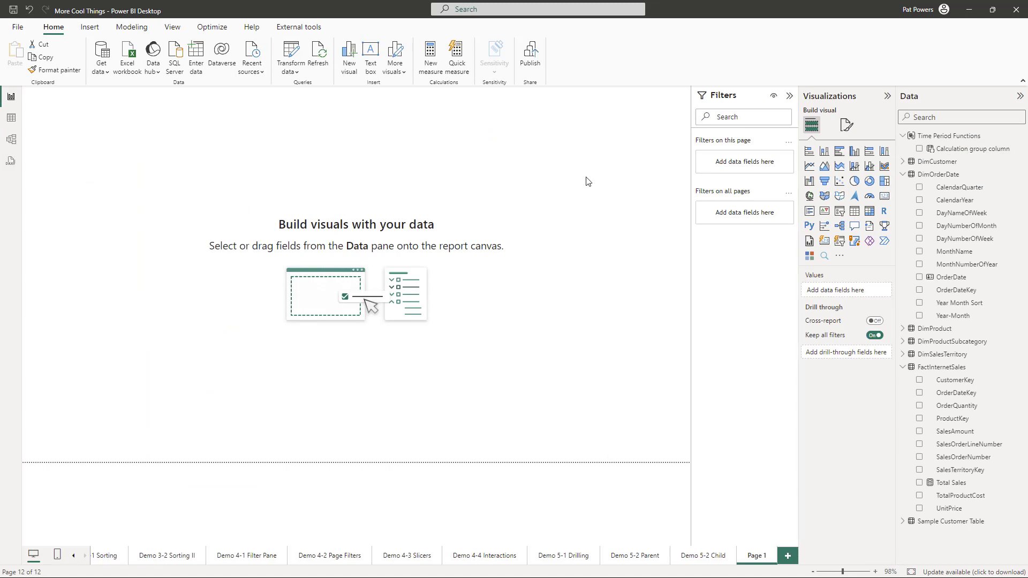
pyautogui.click(869, 213)
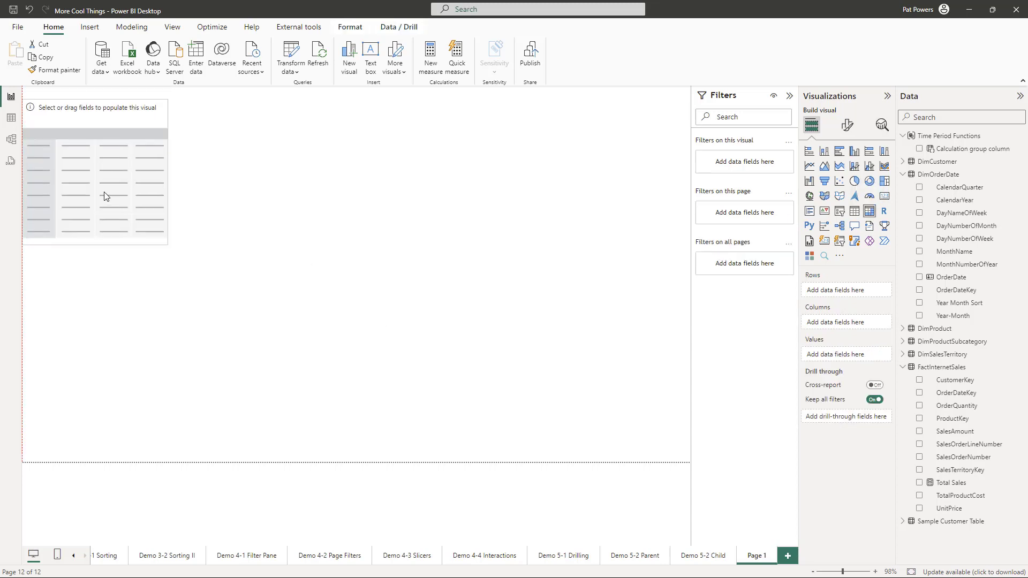
pyautogui.moveTo(166, 245); pyautogui.dragTo(414, 460)
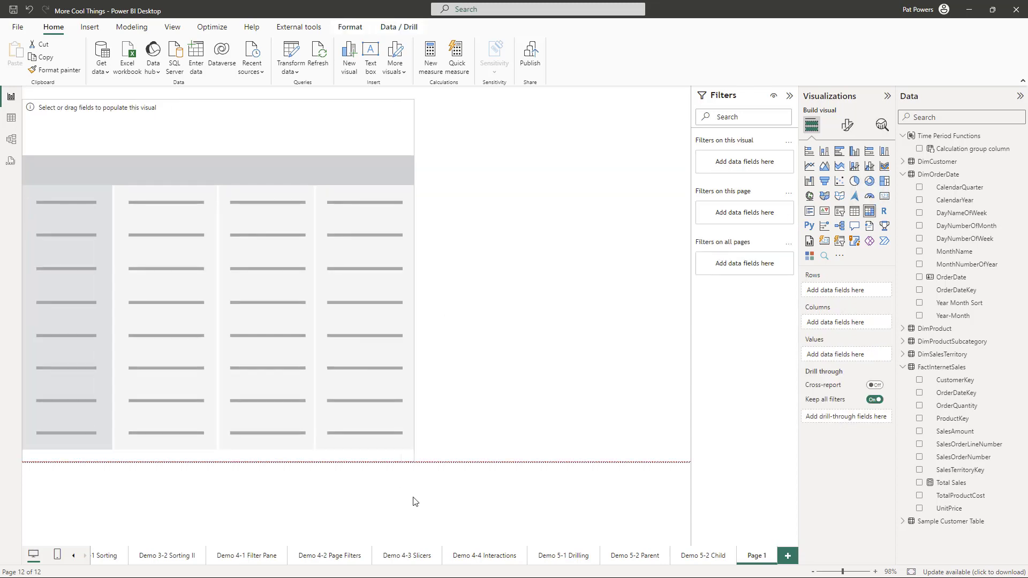
# Step: Check whether the DimOrderDate table is marked as a date table
pyautogui.rightClick(946, 182)
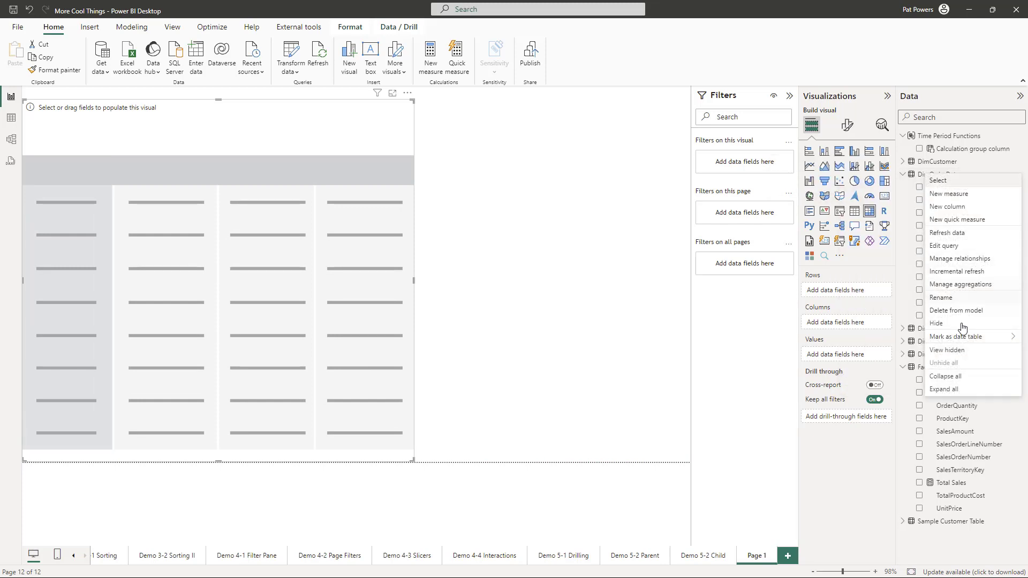
pyautogui.moveTo(958, 338)
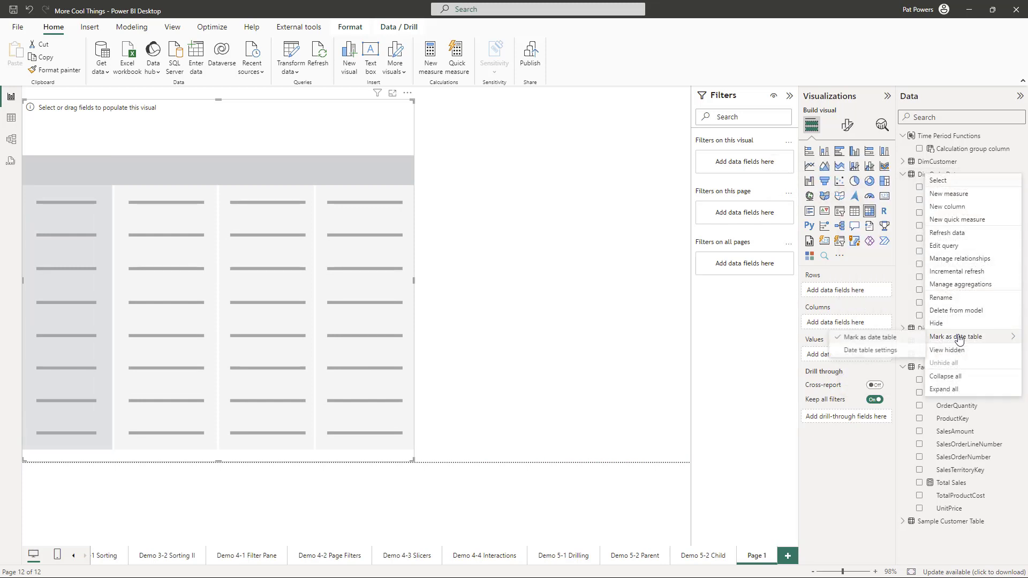
pyautogui.click(869, 476)
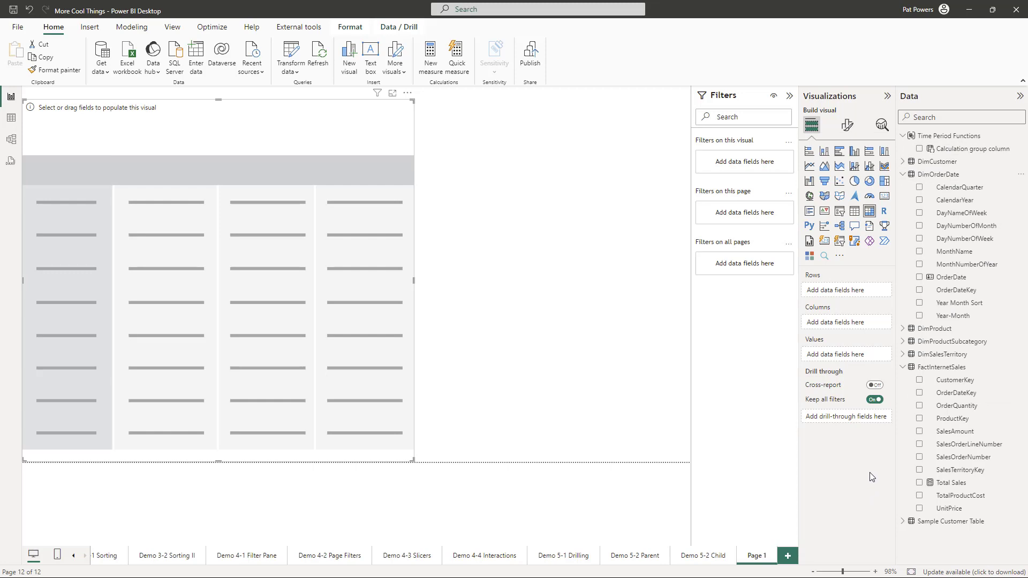
# Step: Fill the matrix with Total Sales as values, Year-Month as rows and the Calculation group column as columns
pyautogui.click(953, 484)
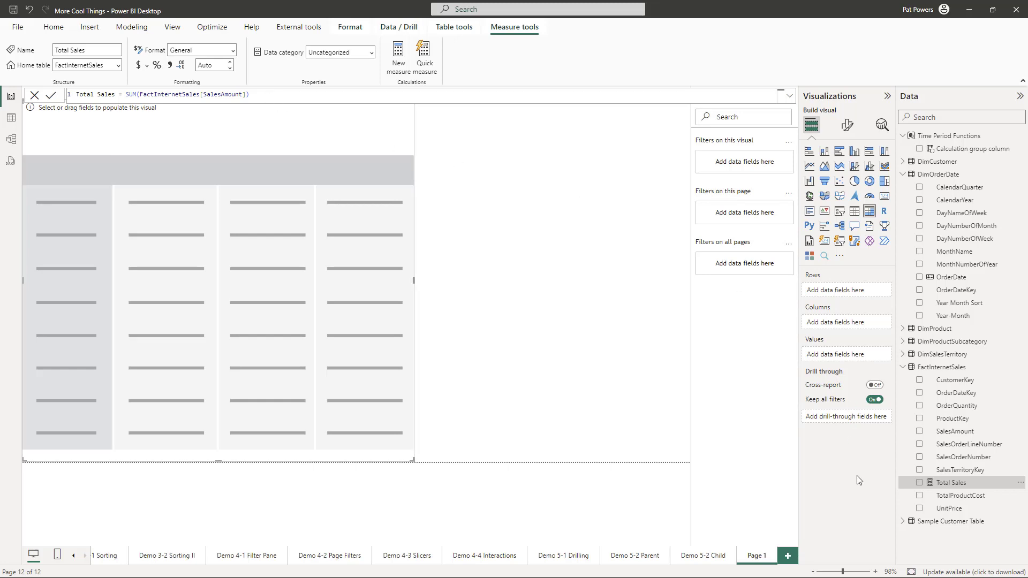
pyautogui.moveTo(938, 483); pyautogui.dragTo(822, 355)
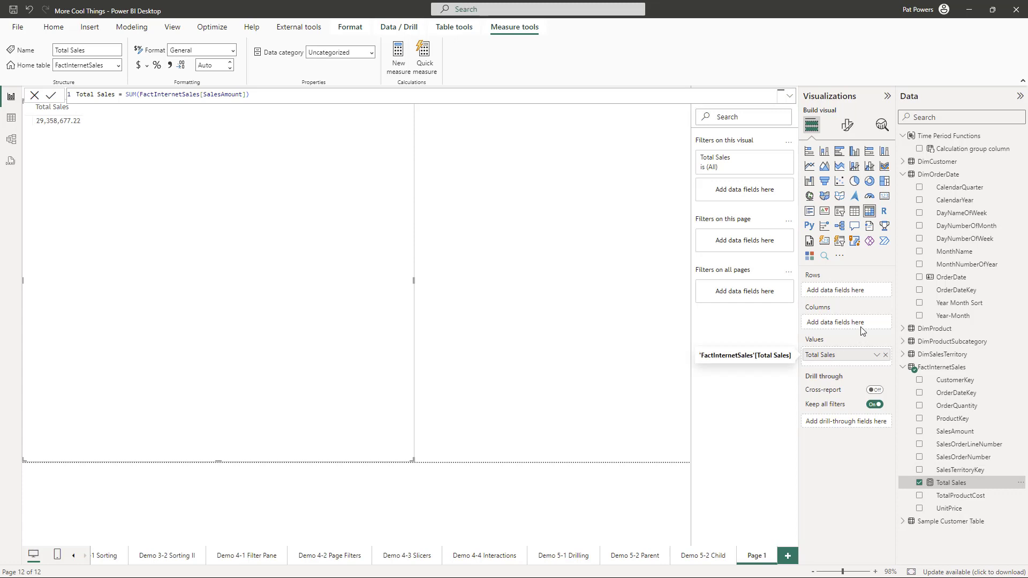
pyautogui.moveTo(953, 315); pyautogui.dragTo(839, 296)
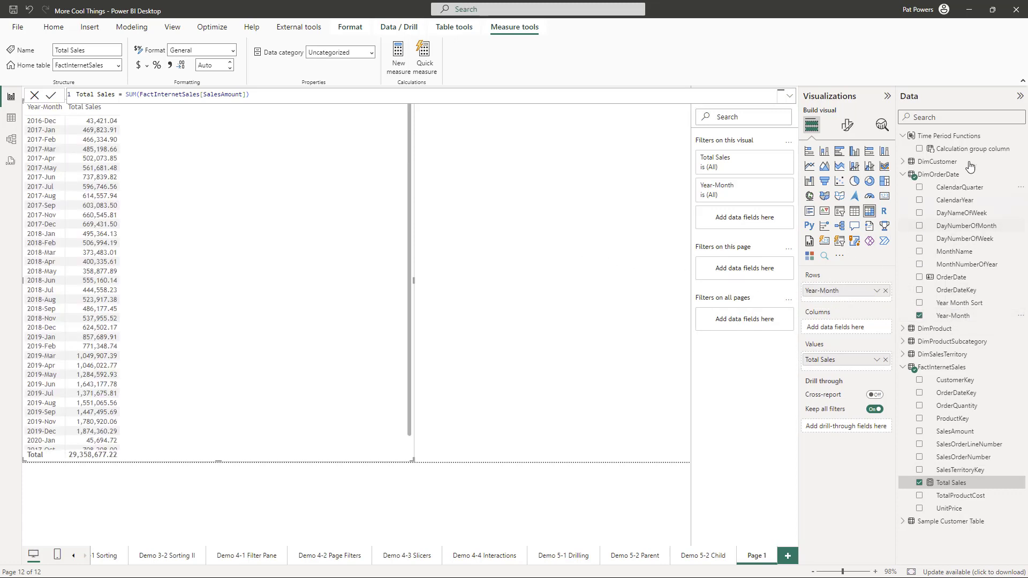
pyautogui.moveTo(973, 152); pyautogui.dragTo(820, 329)
pyautogui.click(937, 329)
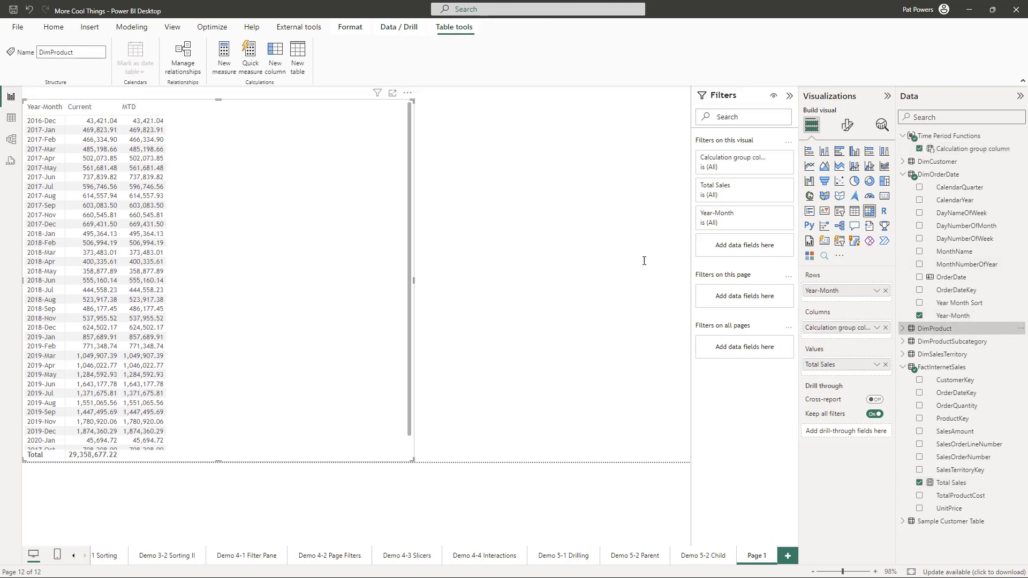